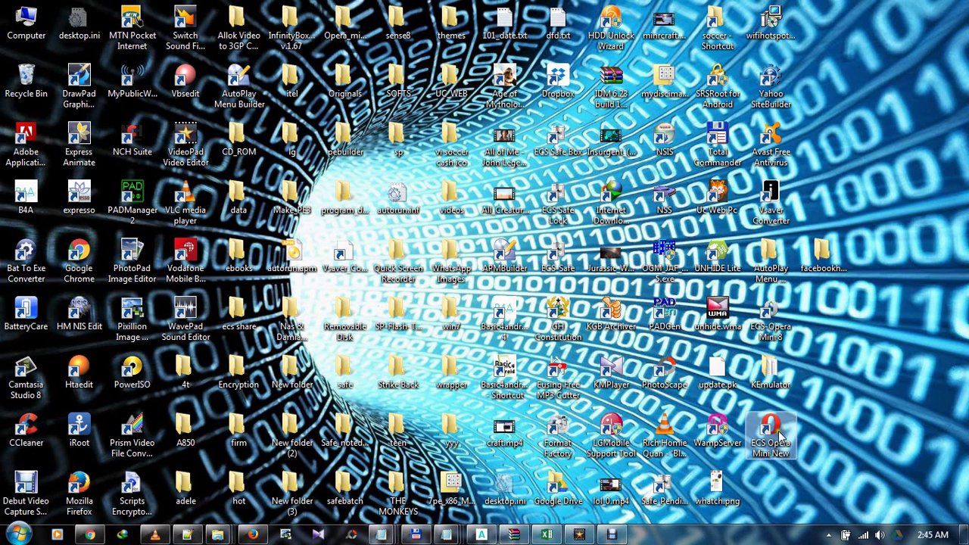
# Step: Start Opera Mini PC from the ECS Opera Mini New launcher and maximize the MicroEmulator window
pyautogui.click(778, 434)
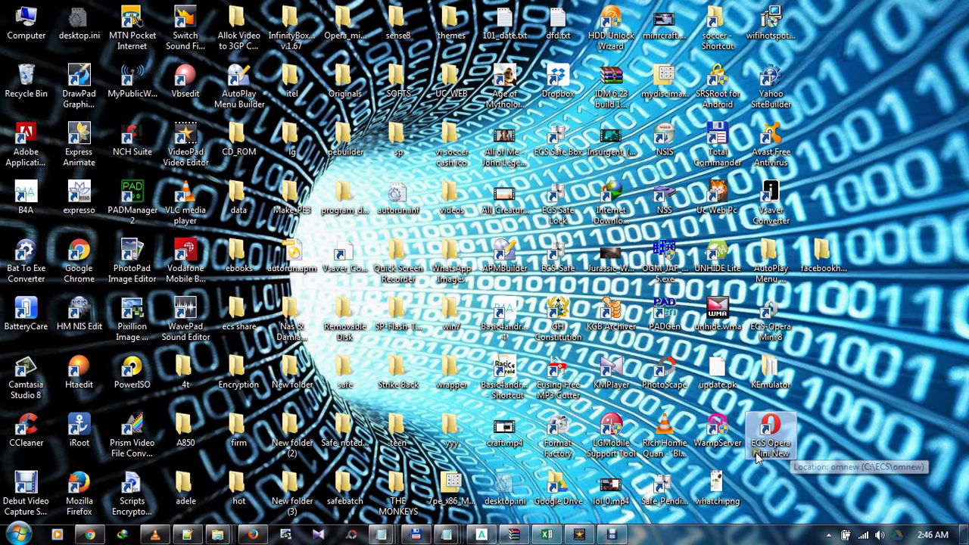
pyautogui.doubleClick(774, 435)
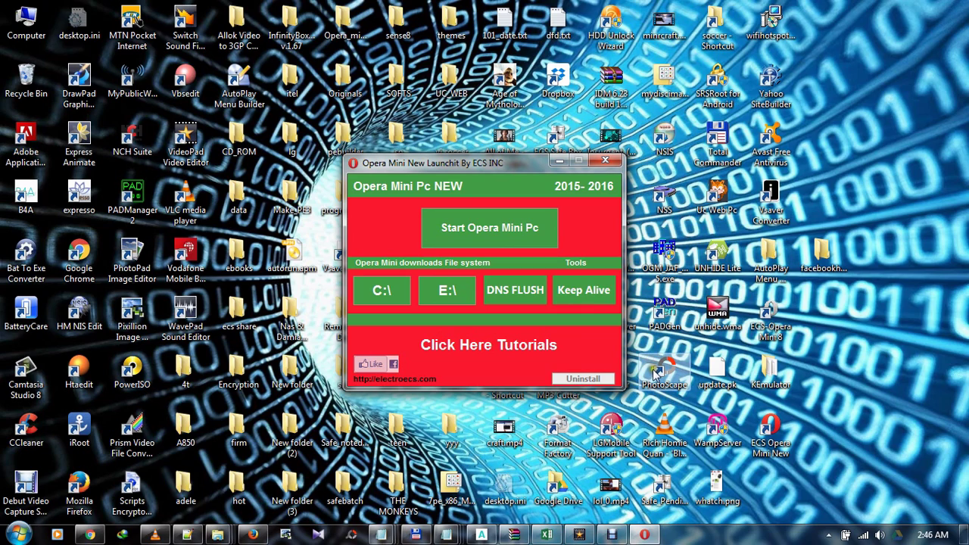
pyautogui.click(595, 291)
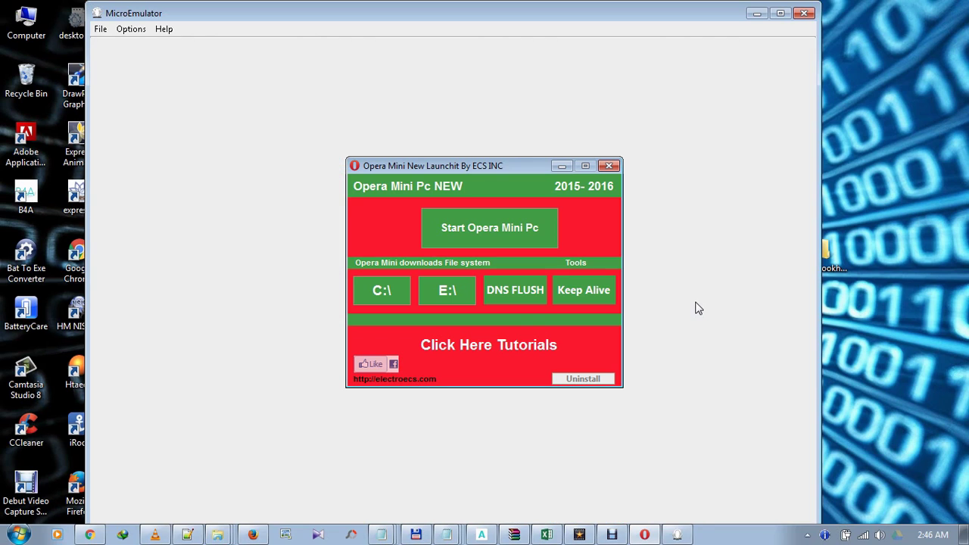
pyautogui.click(461, 107)
pyautogui.moveTo(301, 18); pyautogui.dragTo(307, 11)
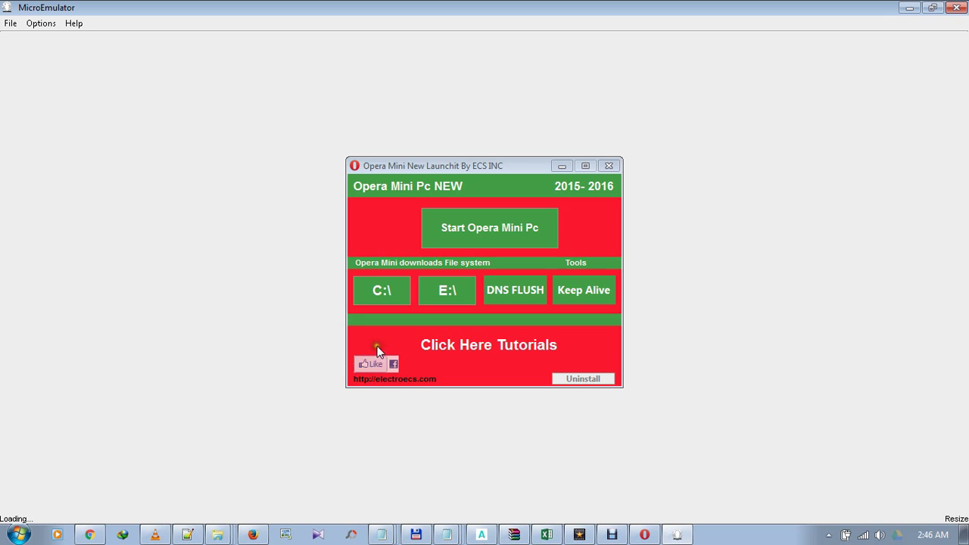
# Step: Minimize the launcher, start the Opera Mini application, and restore the emulator to a normal-sized window
pyautogui.click(562, 165)
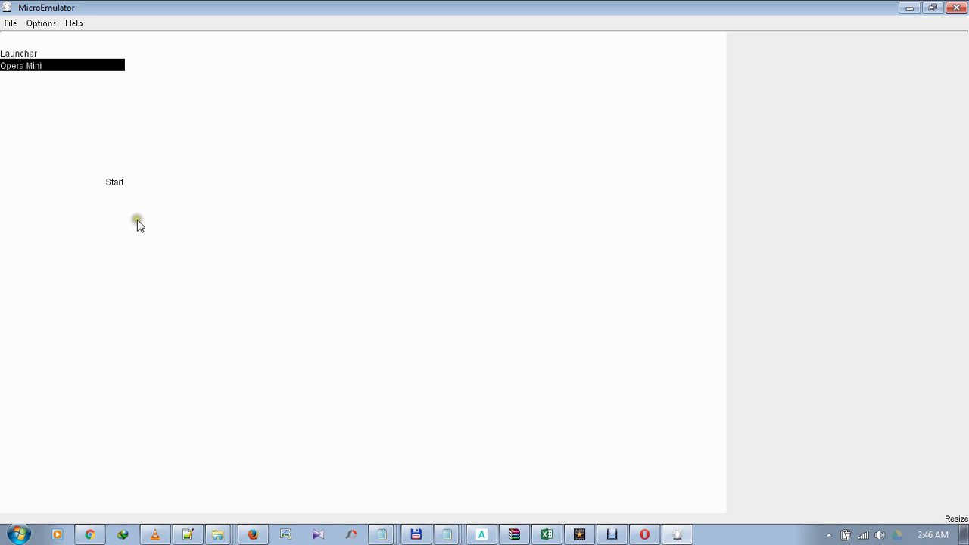
pyautogui.click(116, 183)
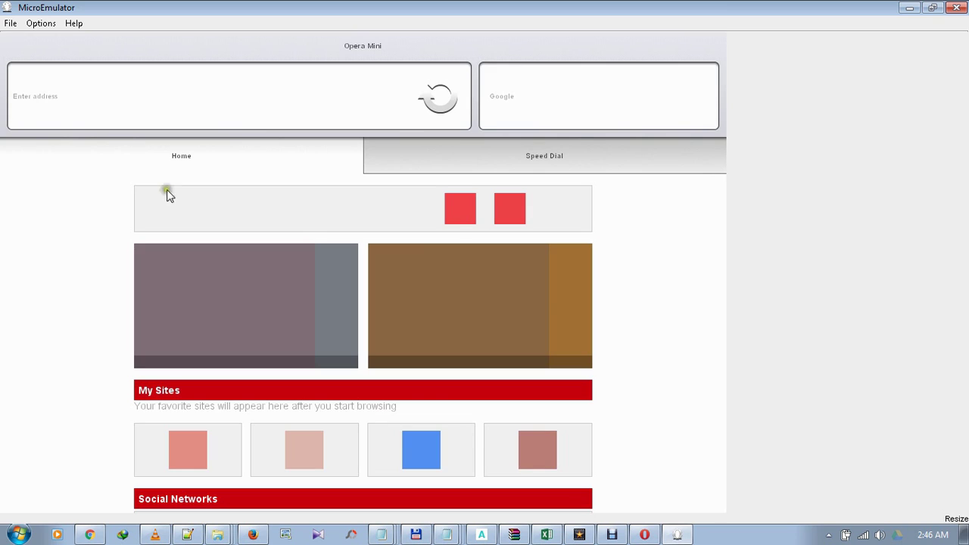
pyautogui.doubleClick(512, 15)
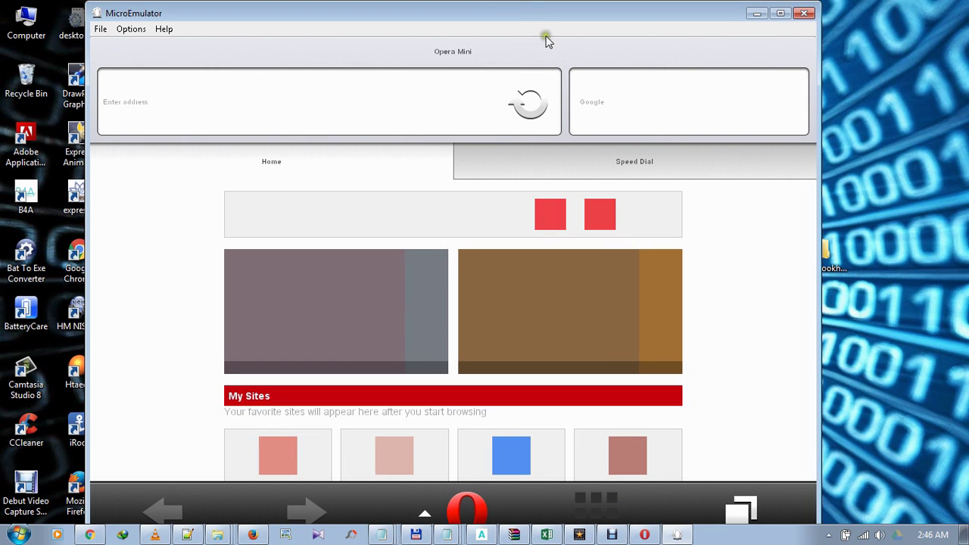
pyautogui.click(428, 515)
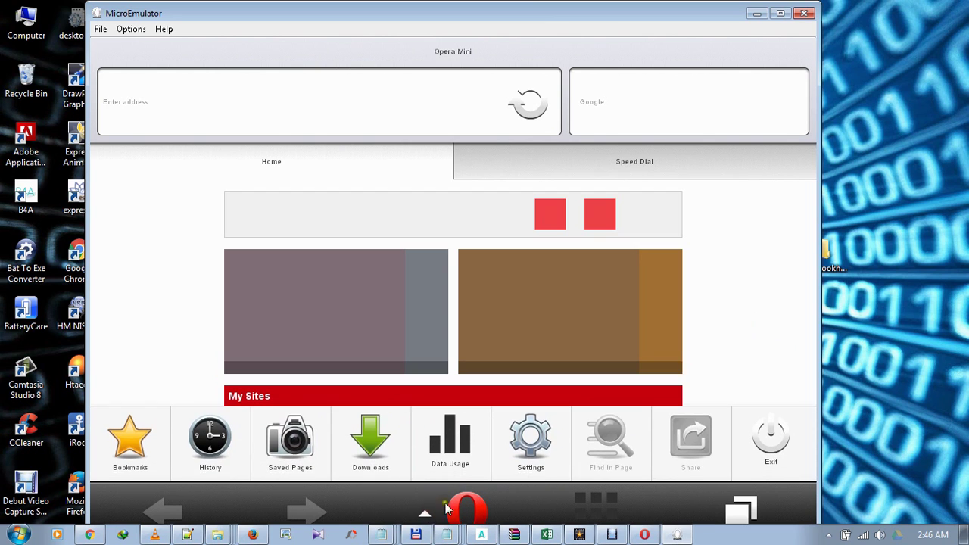
pyautogui.click(549, 461)
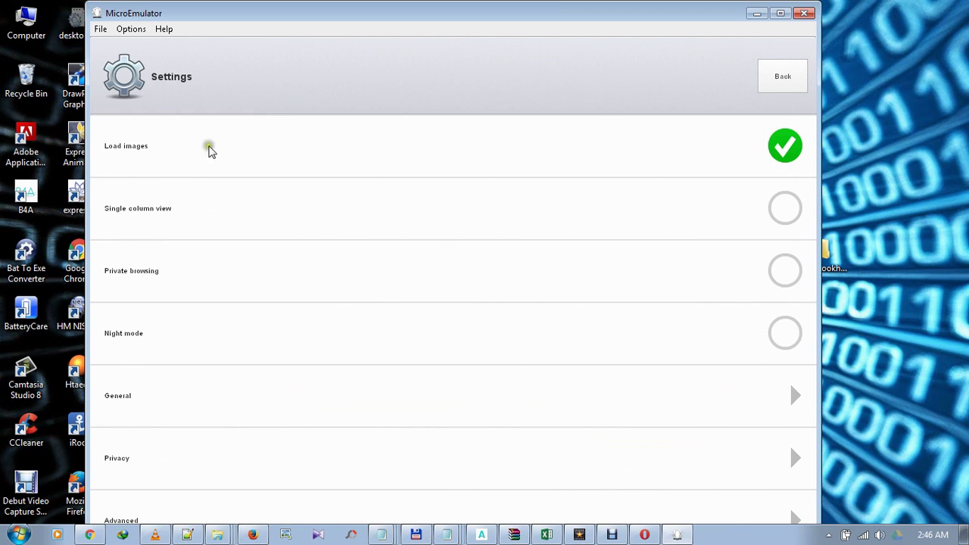
pyautogui.moveTo(357, 375); pyautogui.dragTo(392, 204)
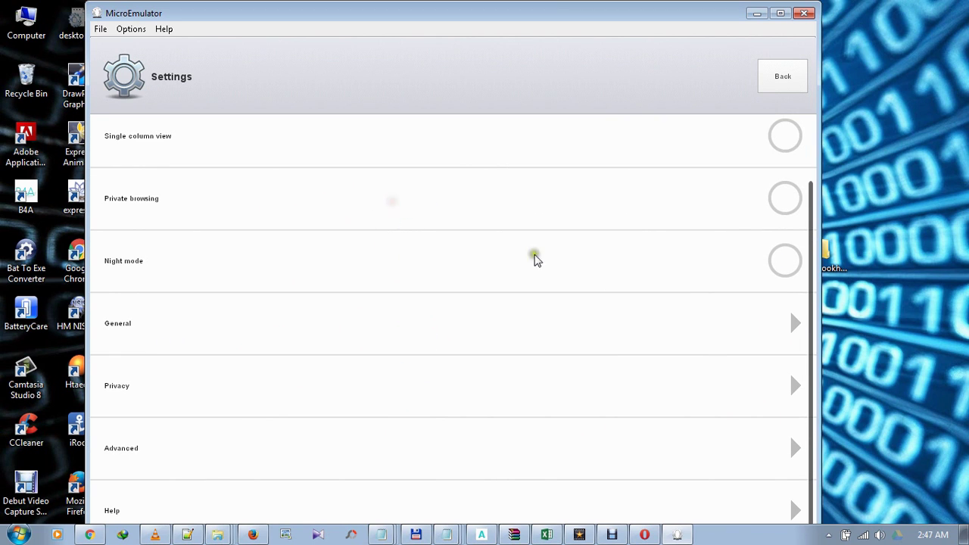
pyautogui.click(781, 79)
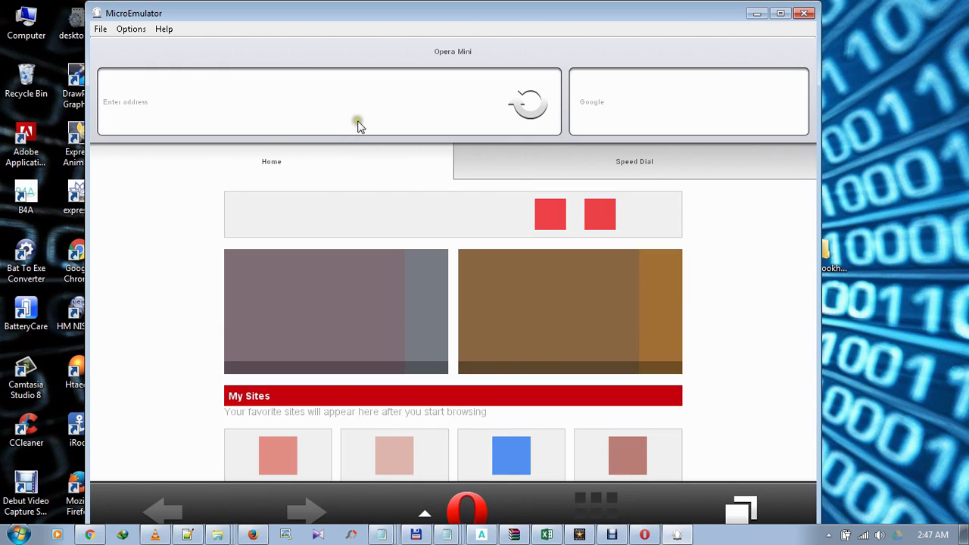
pyautogui.click(403, 112)
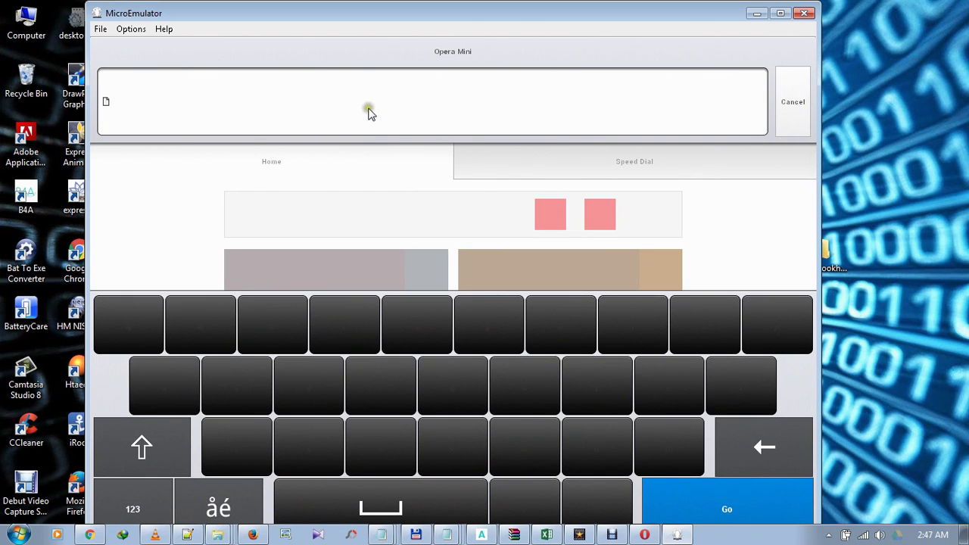
# Step: Load softpedia.com and scroll to its New Downloads list of Windows software
pyautogui.write('softp')
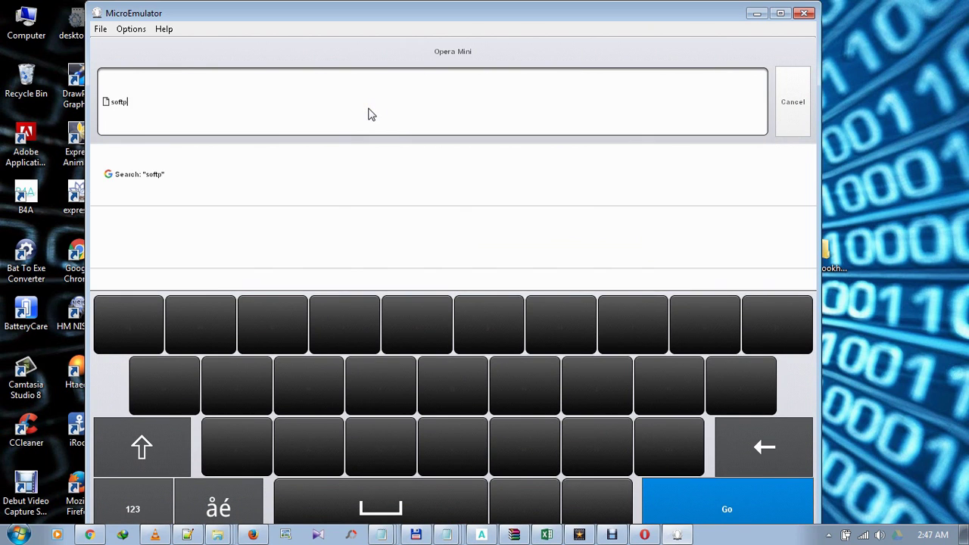
pyautogui.write('edia.com')
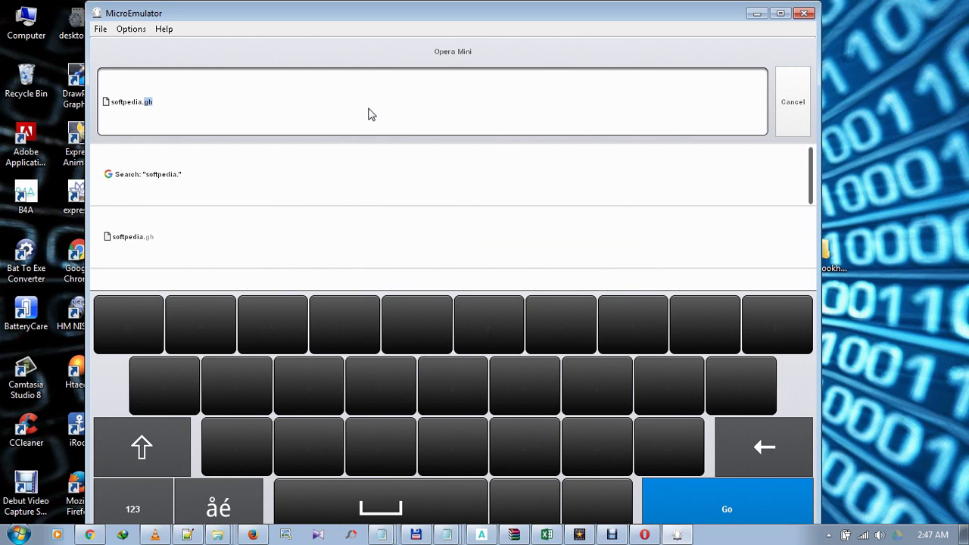
pyautogui.press('Return')
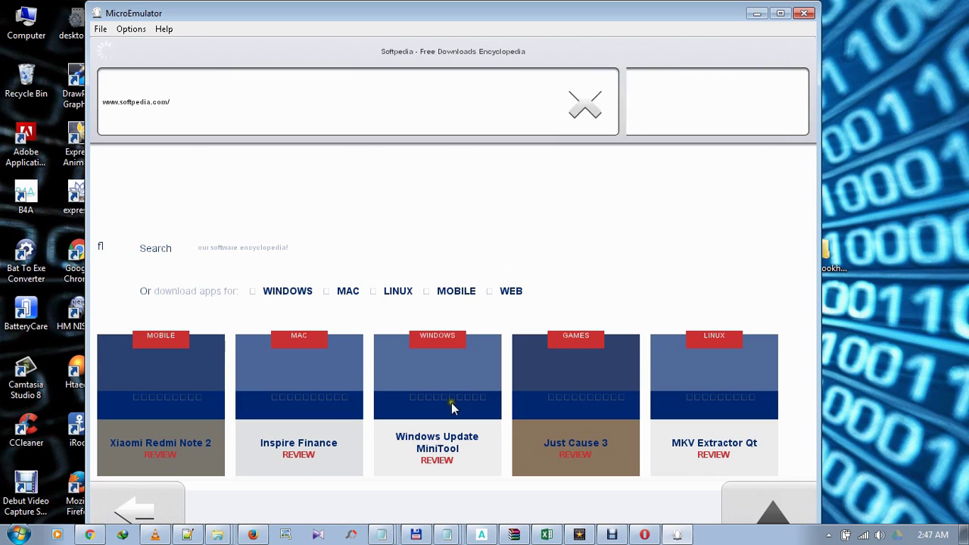
pyautogui.scroll(-1, 479, 271)
pyautogui.scroll(-10, 478, 271)
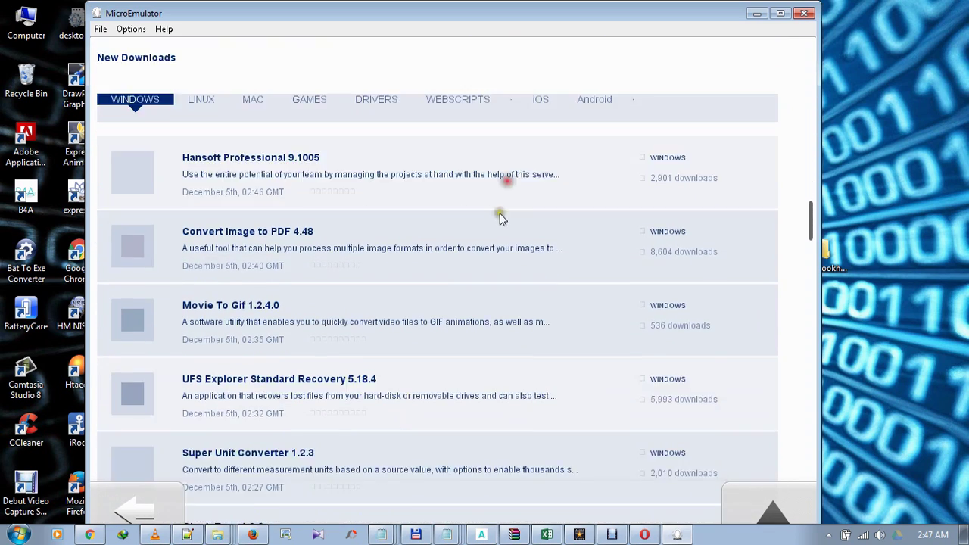
pyautogui.scroll(-4, 510, 250)
pyautogui.scroll(12, 551, 275)
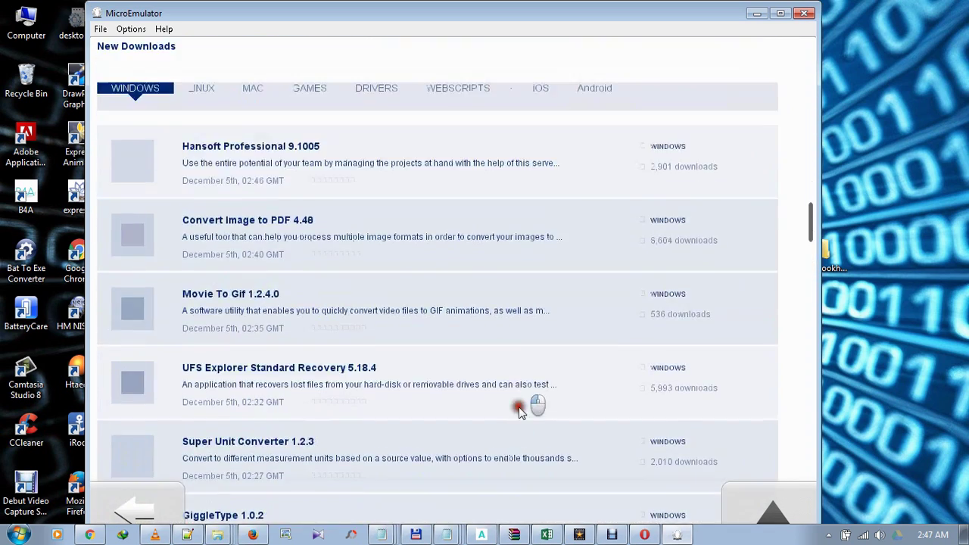
pyautogui.scroll(3, 513, 428)
# Step: Go to waptrick.co and follow Waphan Music mp3, Most Downloaded Music, then Ekiki Mi Remix
pyautogui.click(402, 121)
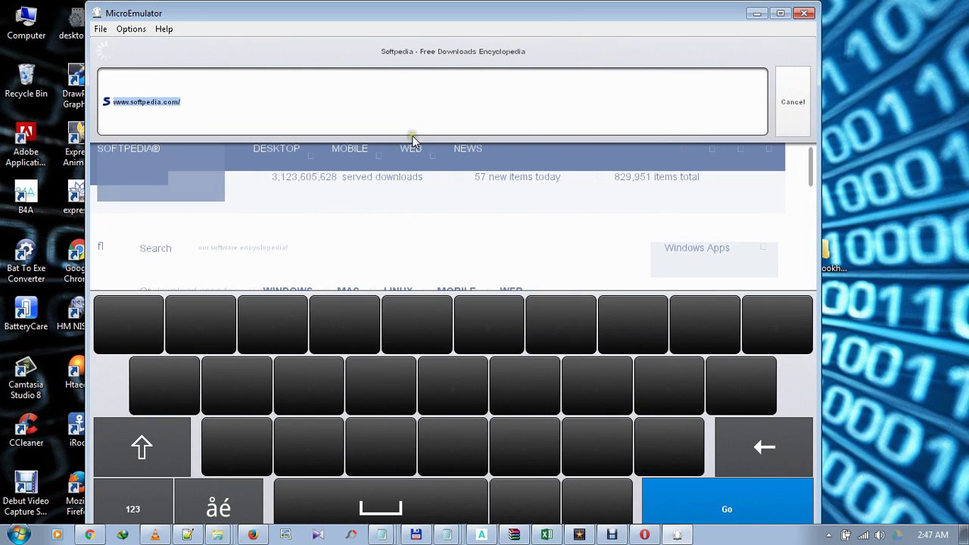
pyautogui.write('wapt')
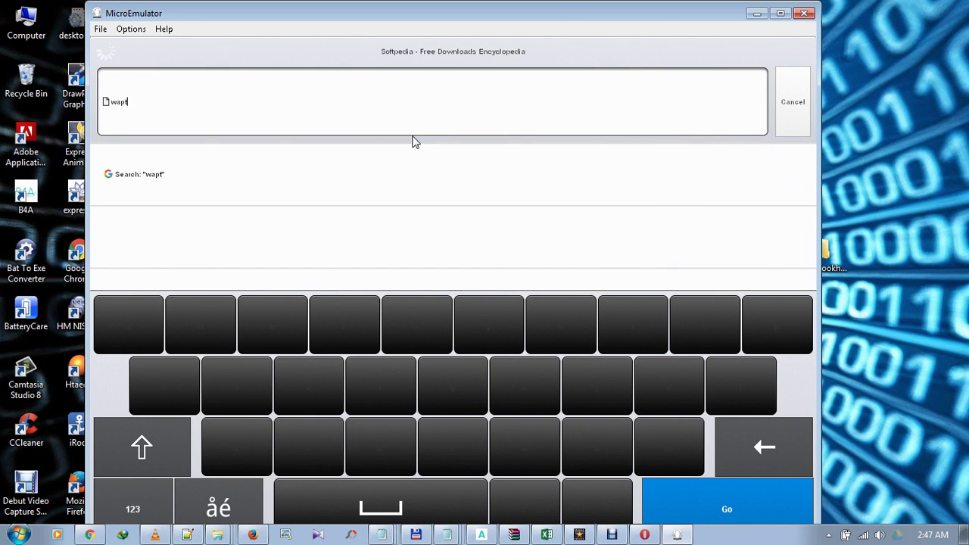
pyautogui.write('rick.com')
pyautogui.press('Return')
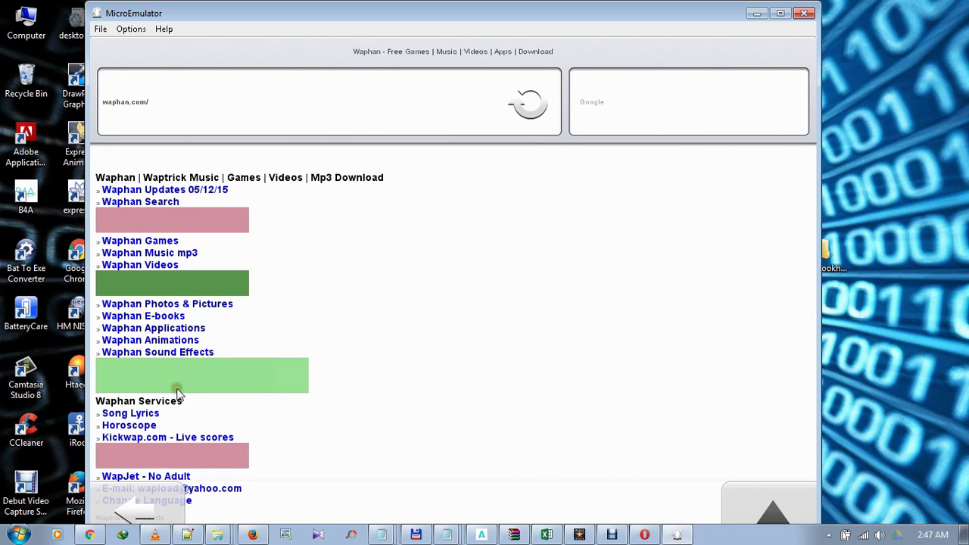
pyautogui.click(159, 253)
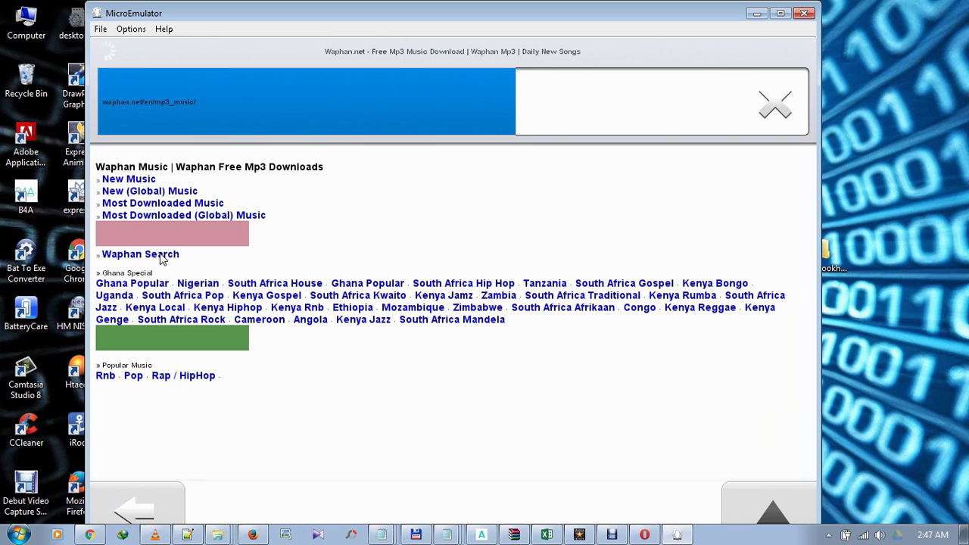
pyautogui.click(181, 208)
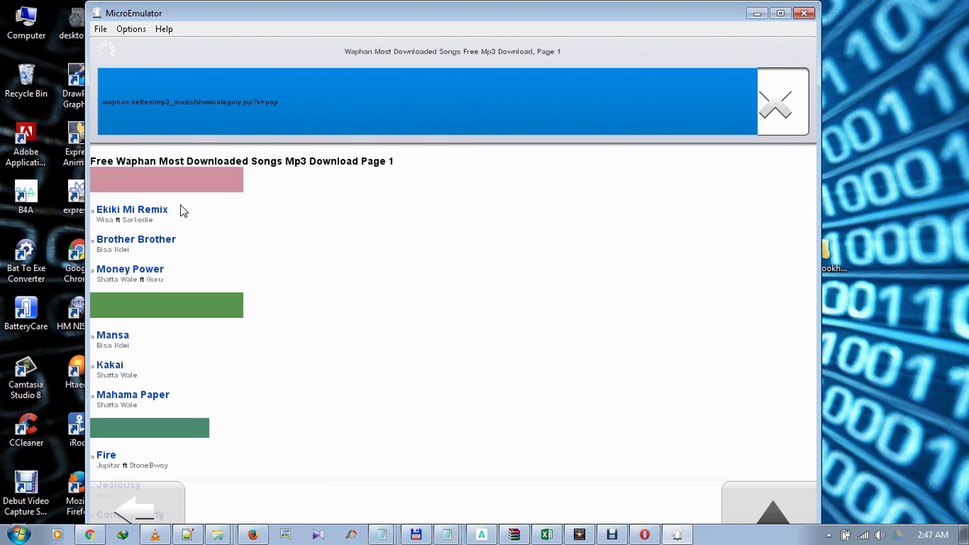
pyautogui.click(127, 211)
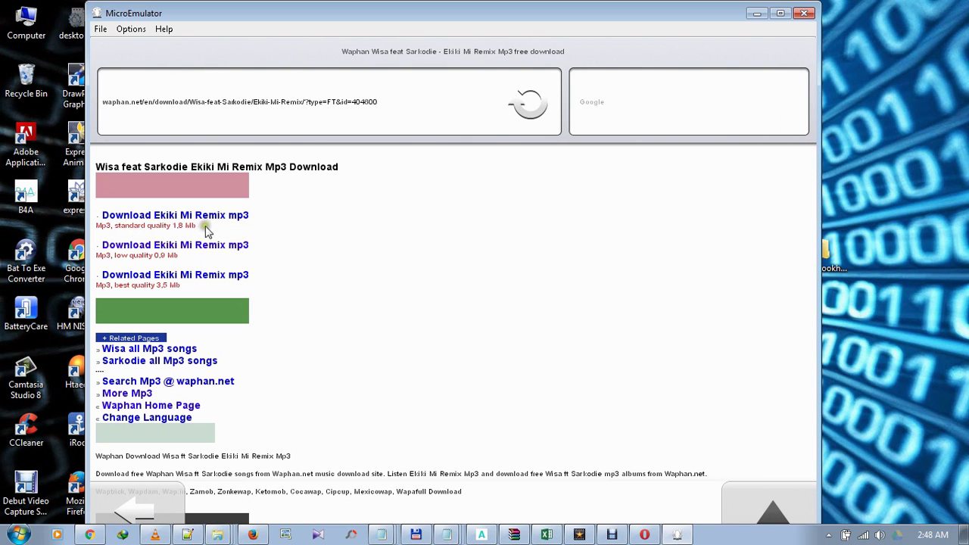
# Step: Choose the standard-quality Ekiki Mi Remix download, dismiss the Go/Cancel prompt, and proceed to the save details
pyautogui.click(208, 217)
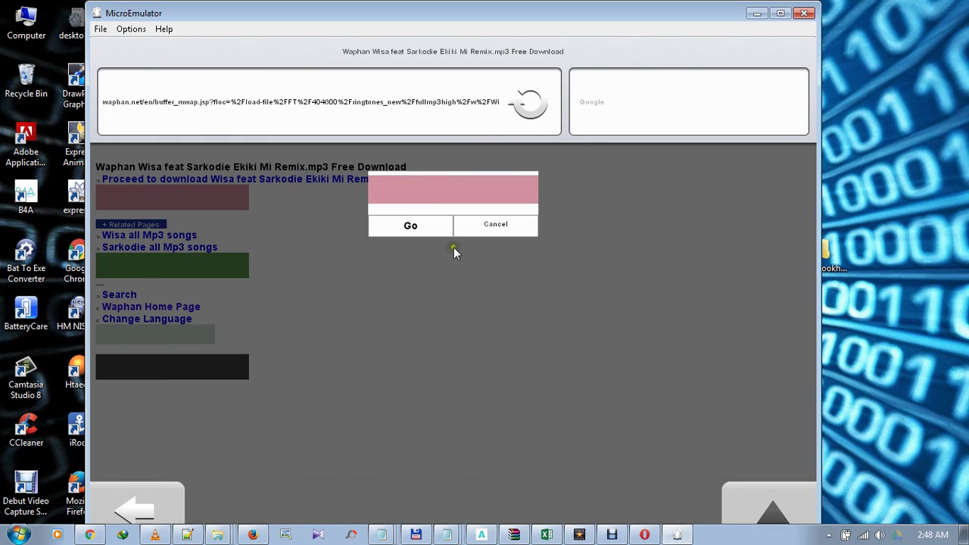
pyautogui.click(486, 228)
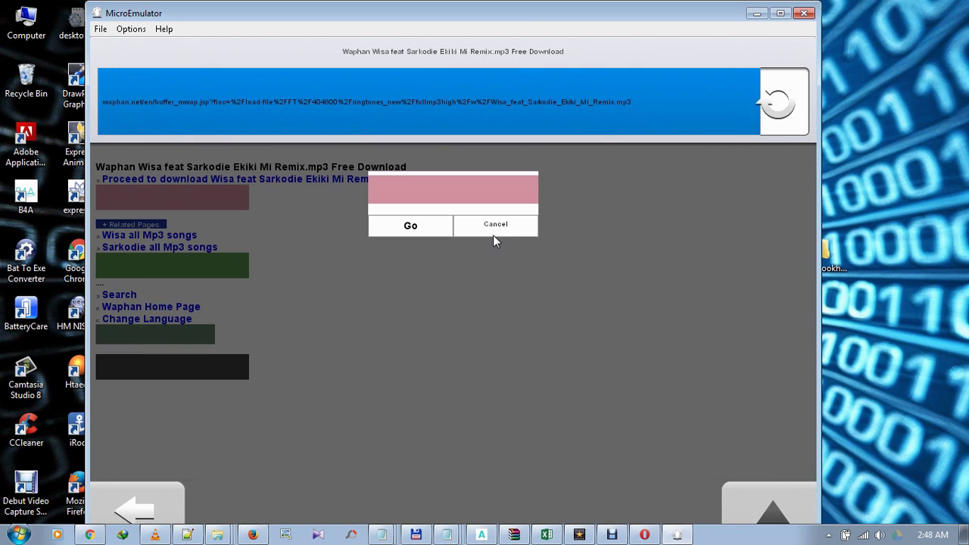
pyautogui.click(496, 233)
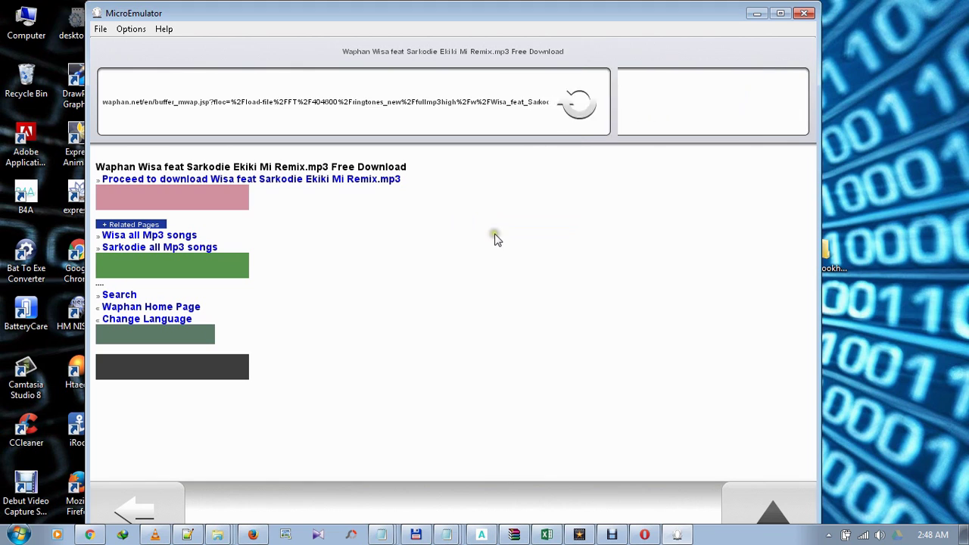
pyautogui.click(314, 182)
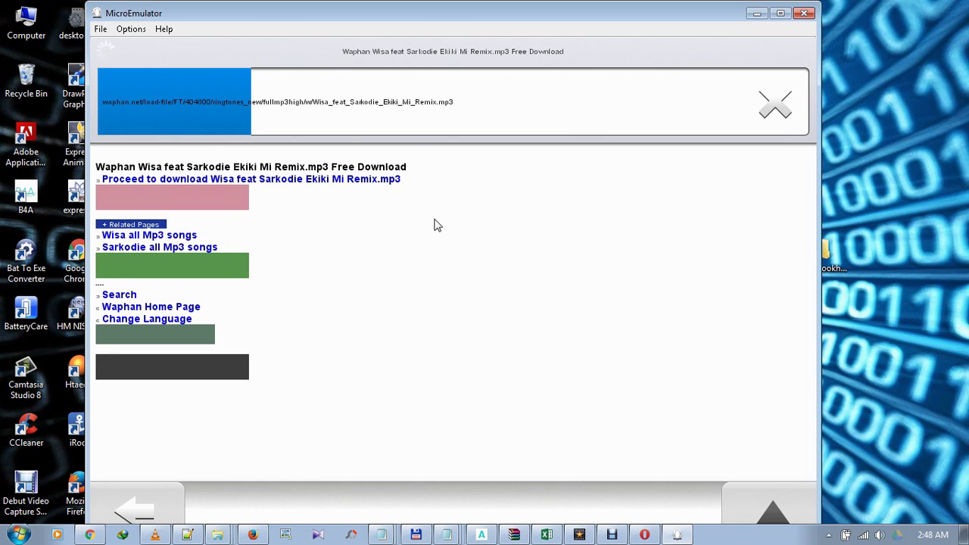
pyautogui.click(478, 275)
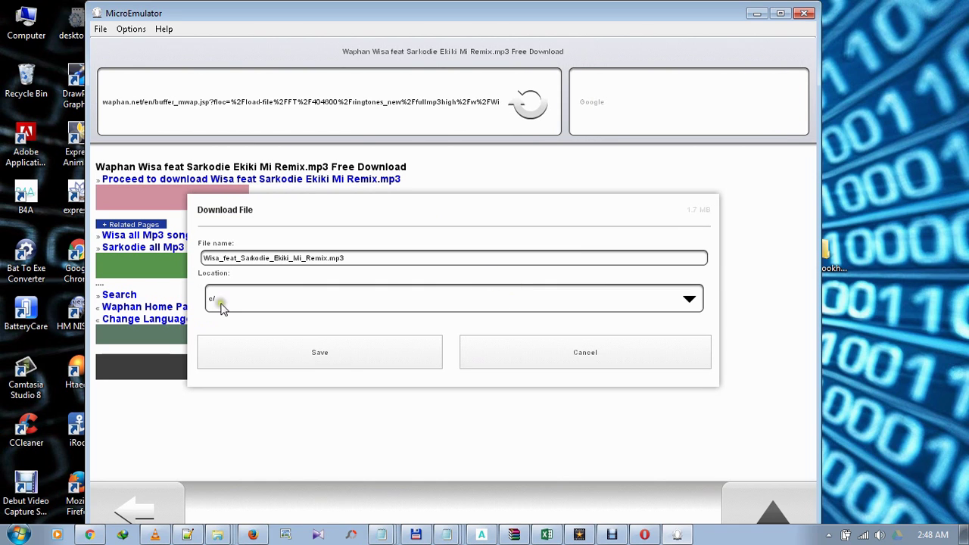
# Step: Save Wisa_feat_Sarkodie_Ekiki_Mi_Remix.mp3 (1.7 MB) to the c location and dismiss the completion notice
pyautogui.click(362, 355)
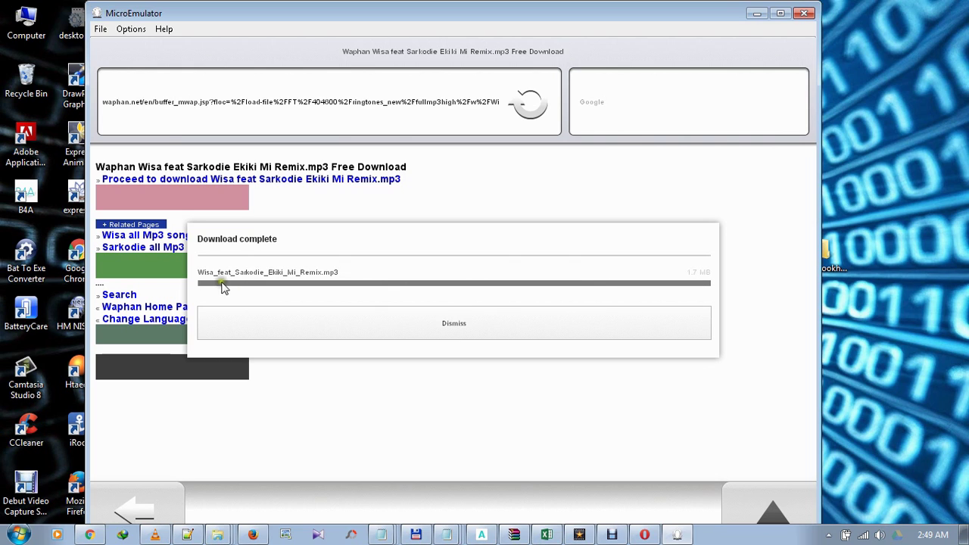
pyautogui.click(386, 323)
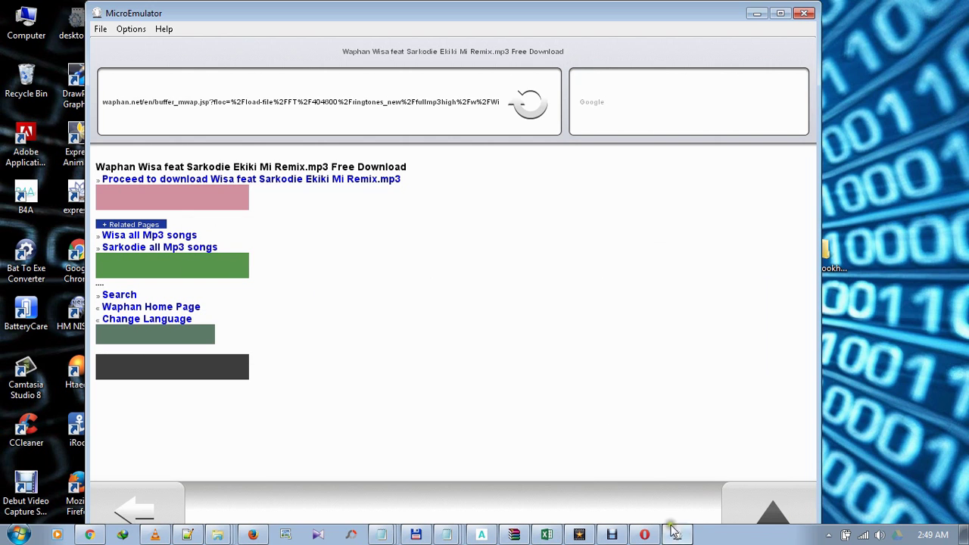
pyautogui.click(644, 535)
# Step: Open the C: downloads folder in Explorer, select the downloaded mp3, and reposition the window
pyautogui.click(385, 291)
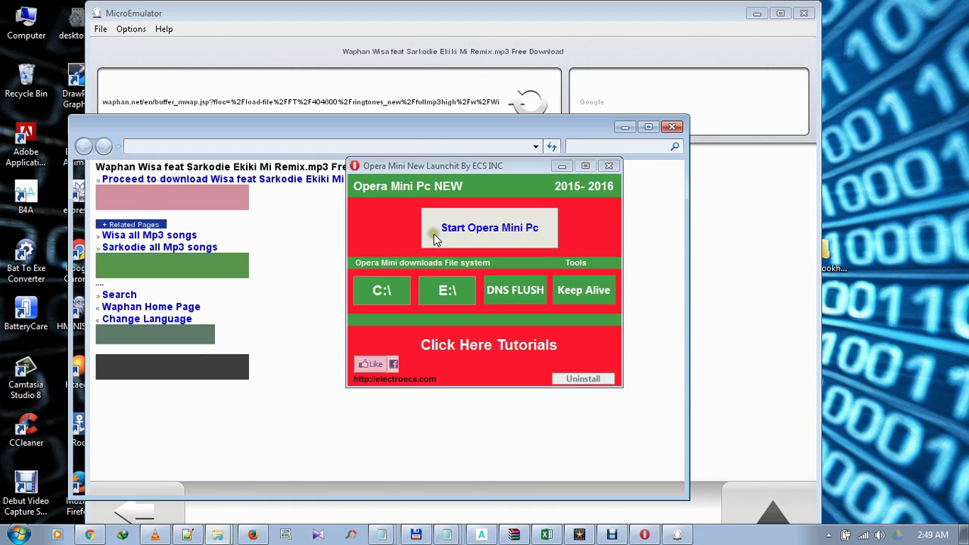
pyautogui.click(262, 213)
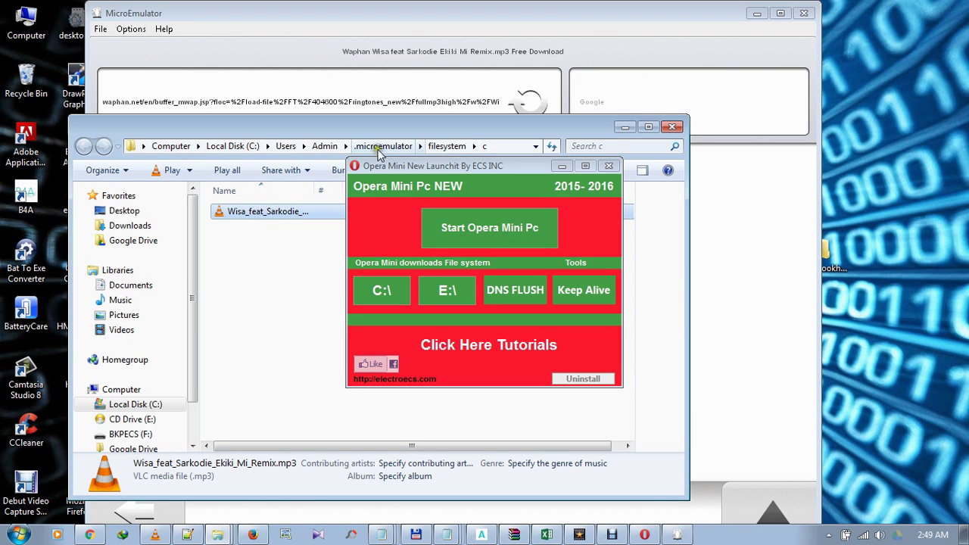
pyautogui.moveTo(411, 127); pyautogui.dragTo(323, 318)
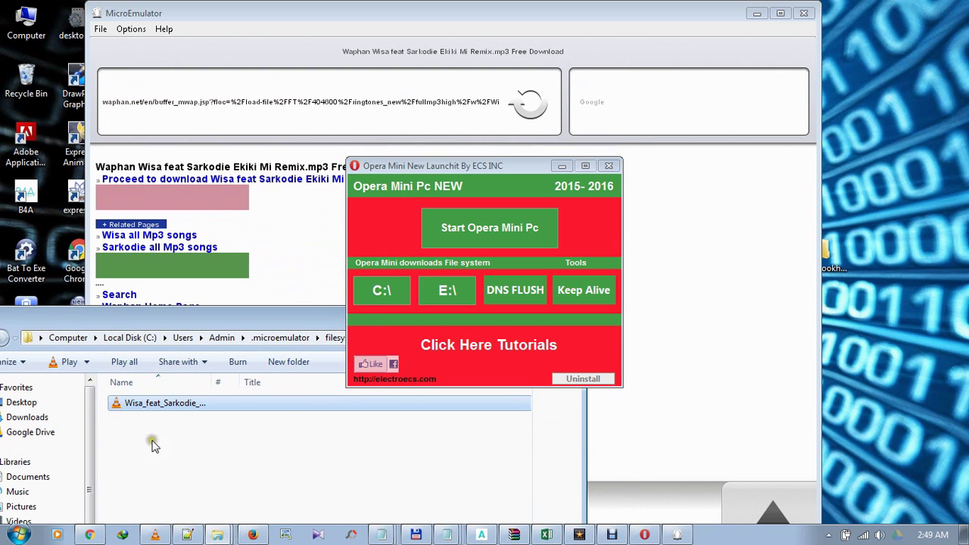
pyautogui.moveTo(279, 311); pyautogui.dragTo(8, 306)
# Step: Close the Explorer folder window and run the launcher's Keep Alive connection tool
pyautogui.click(300, 316)
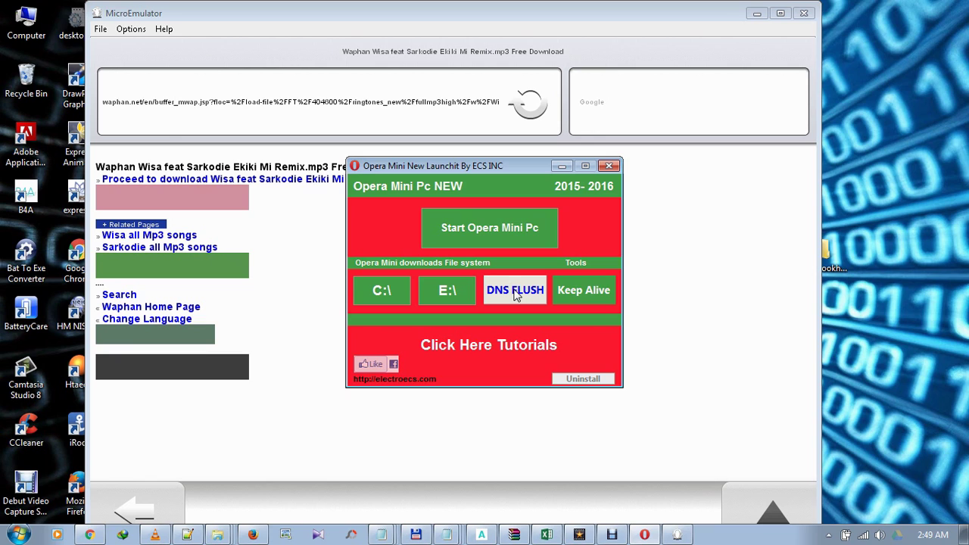
pyautogui.click(571, 294)
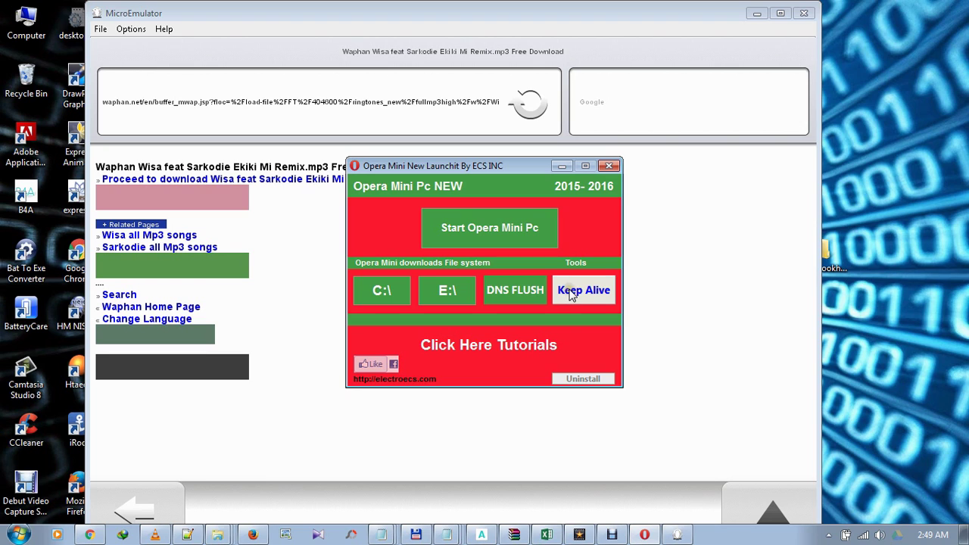
pyautogui.click(575, 290)
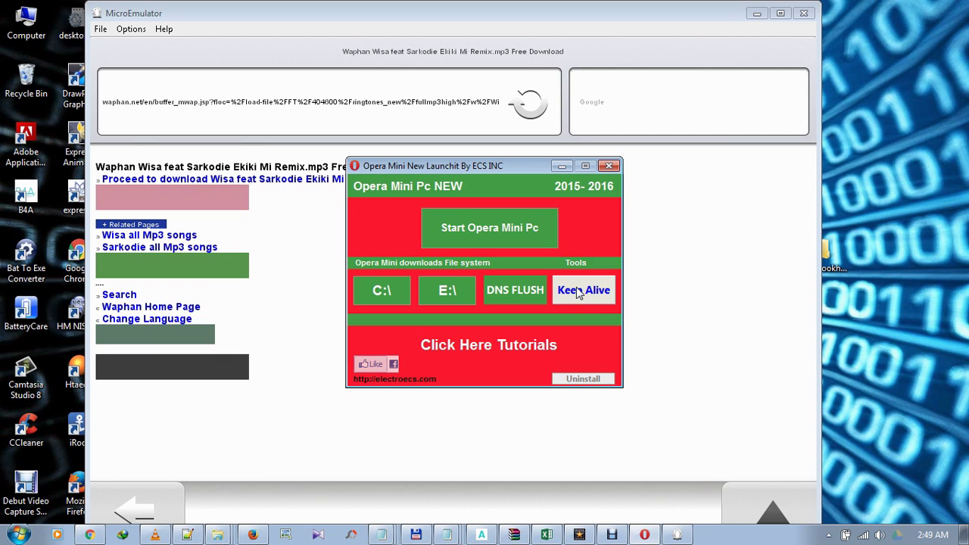